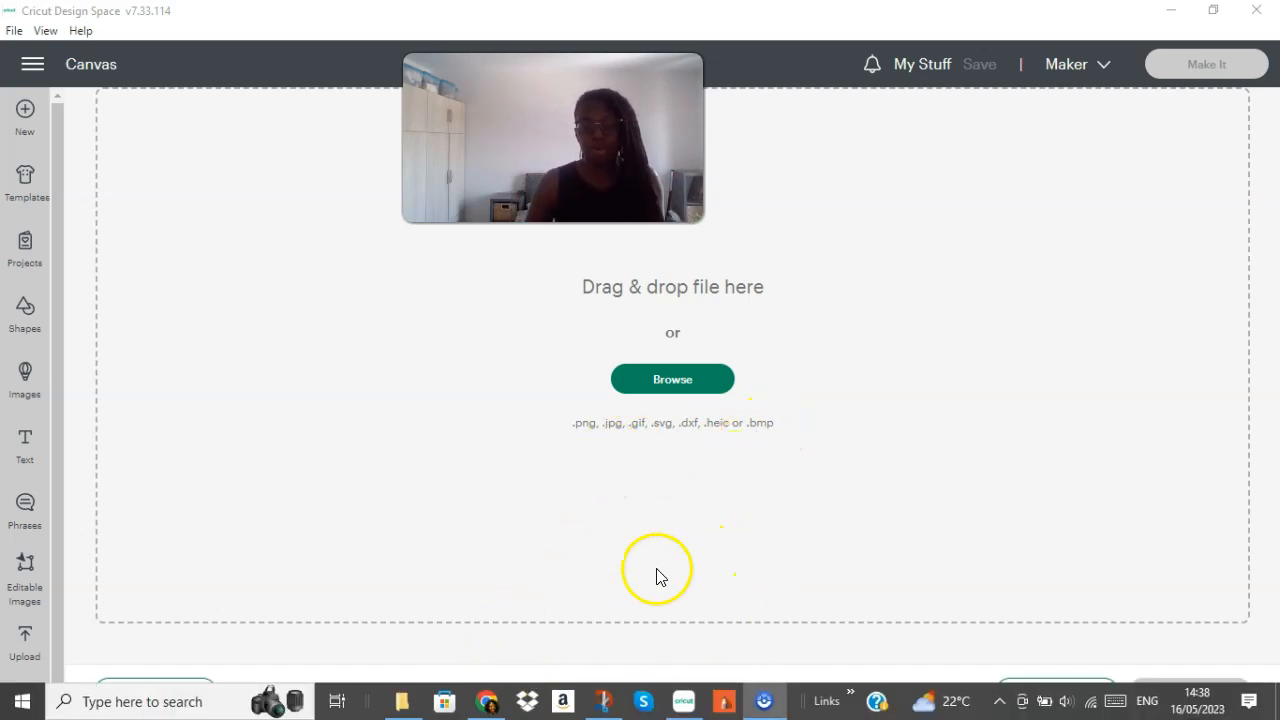
Load the JPG file "afro crown half face.paperflodesign" from the afro planner dolls folder into the image upload area
{"action": "mouse_move", "coordinate": [605, 705]}
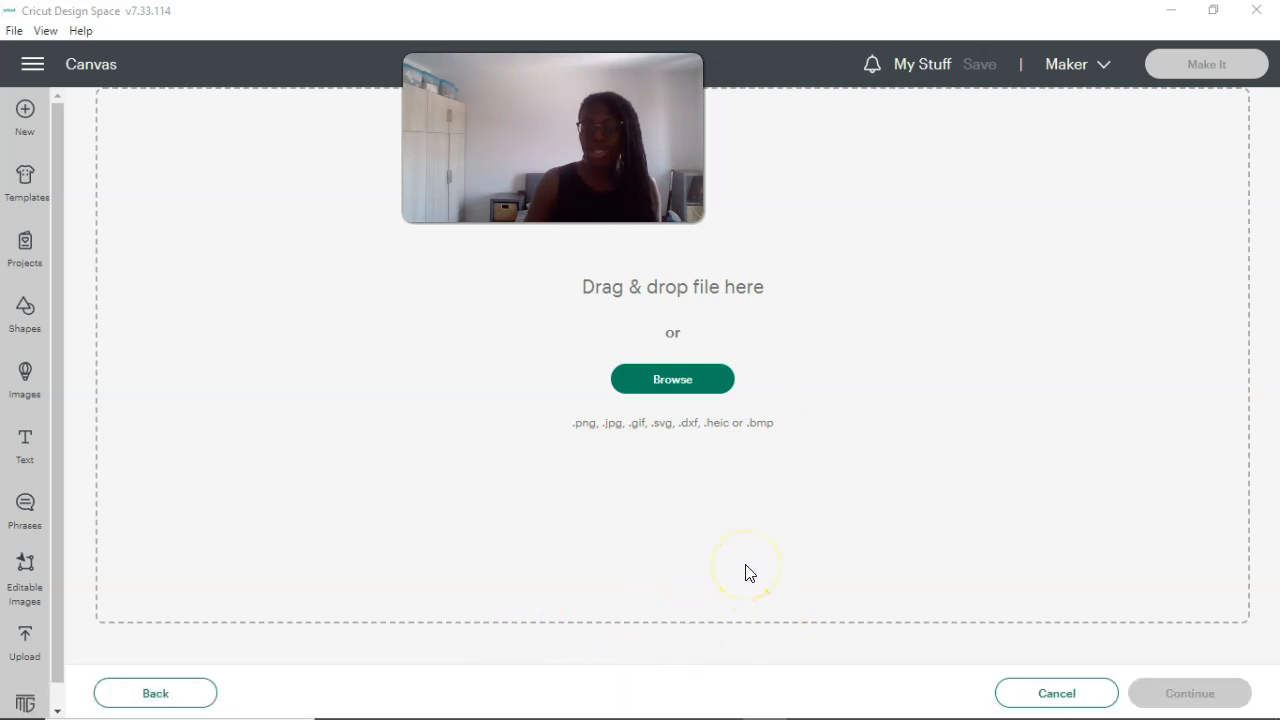
{"action": "mouse_move", "coordinate": [449, 712]}
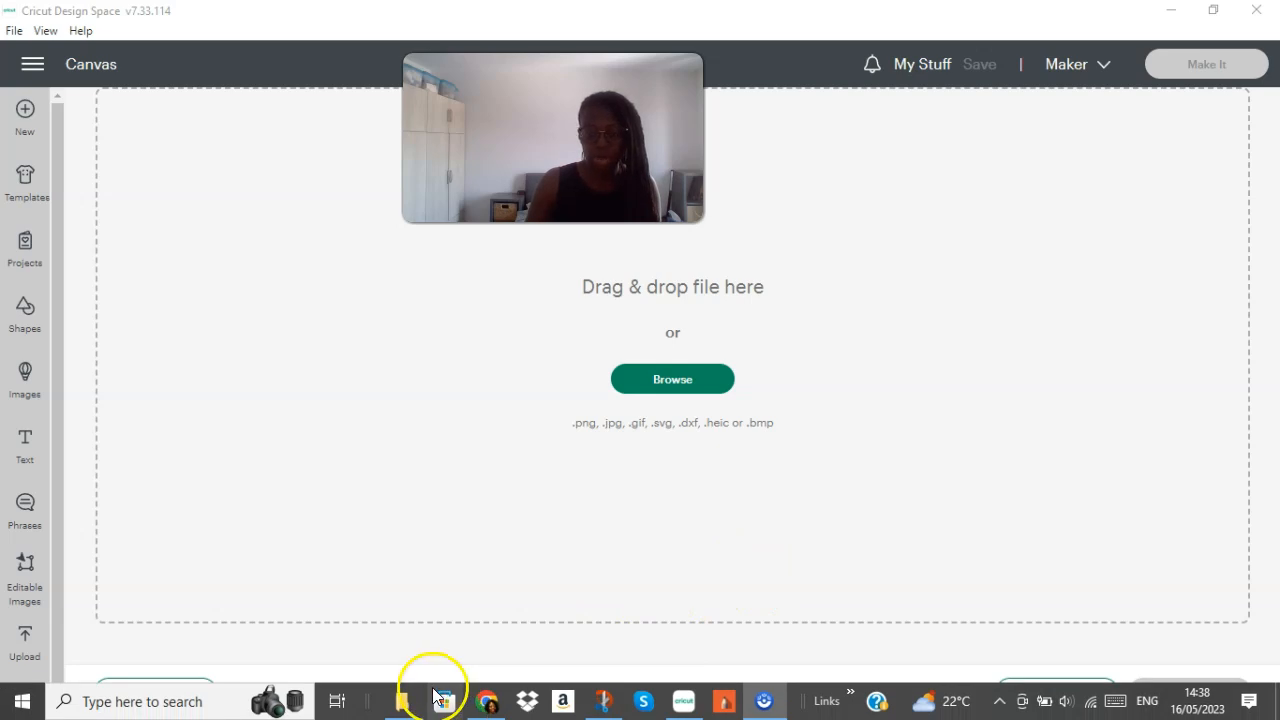
{"action": "left_click", "coordinate": [404, 703]}
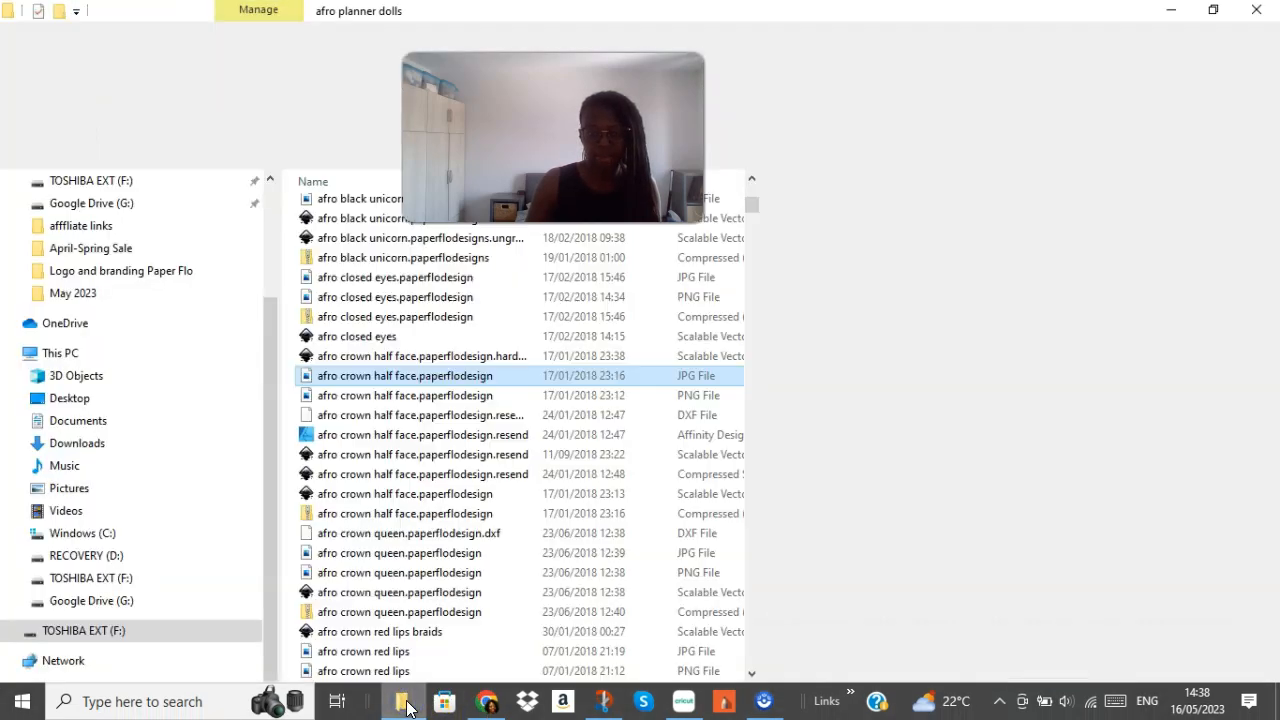
{"action": "left_click", "coordinate": [1216, 18]}
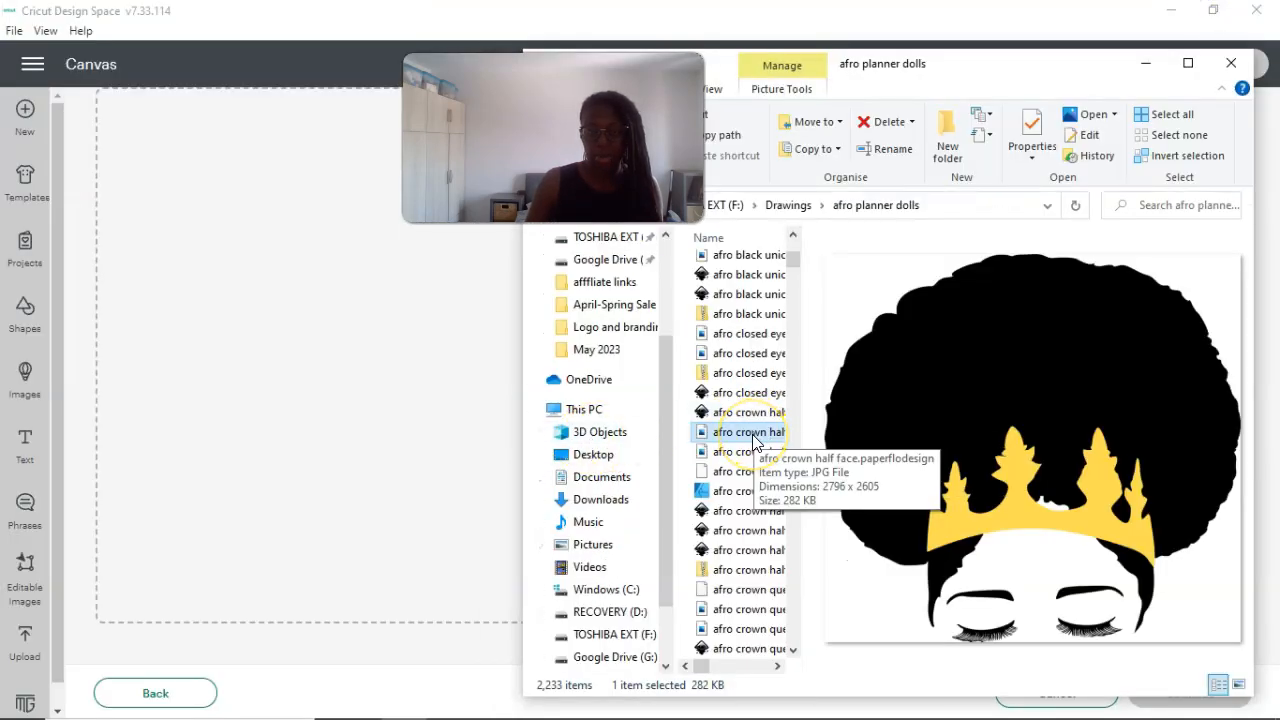
{"action": "left_click_drag", "start_coordinate": [753, 440], "coordinate": [396, 402]}
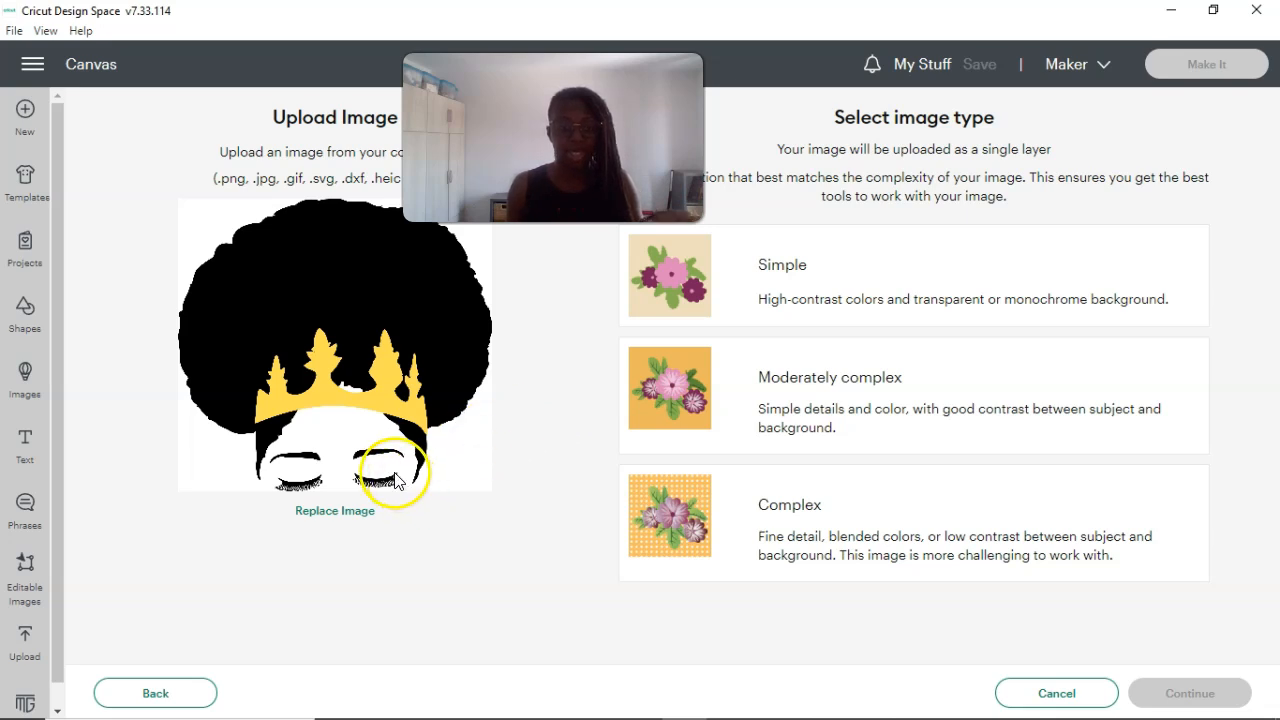
Upload the afro crown picture as a Cut Image and add it to the canvas
{"action": "mouse_move", "coordinate": [497, 712]}
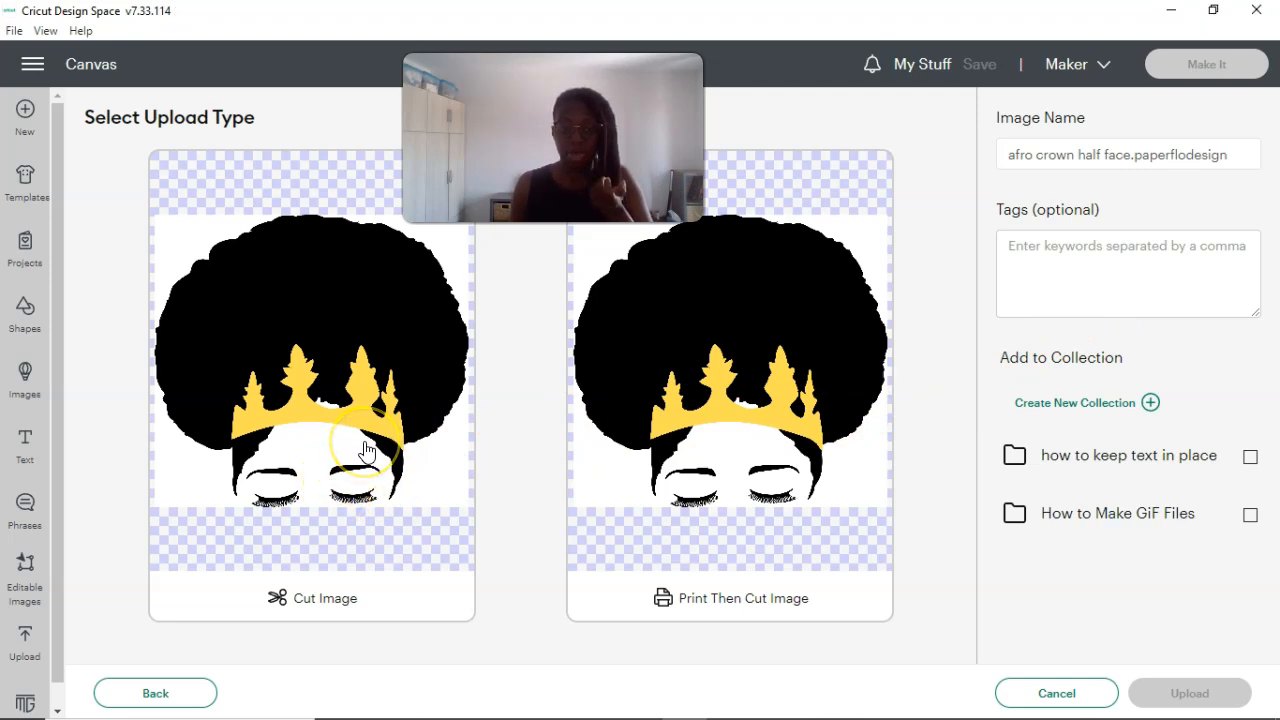
{"action": "left_click", "coordinate": [367, 451]}
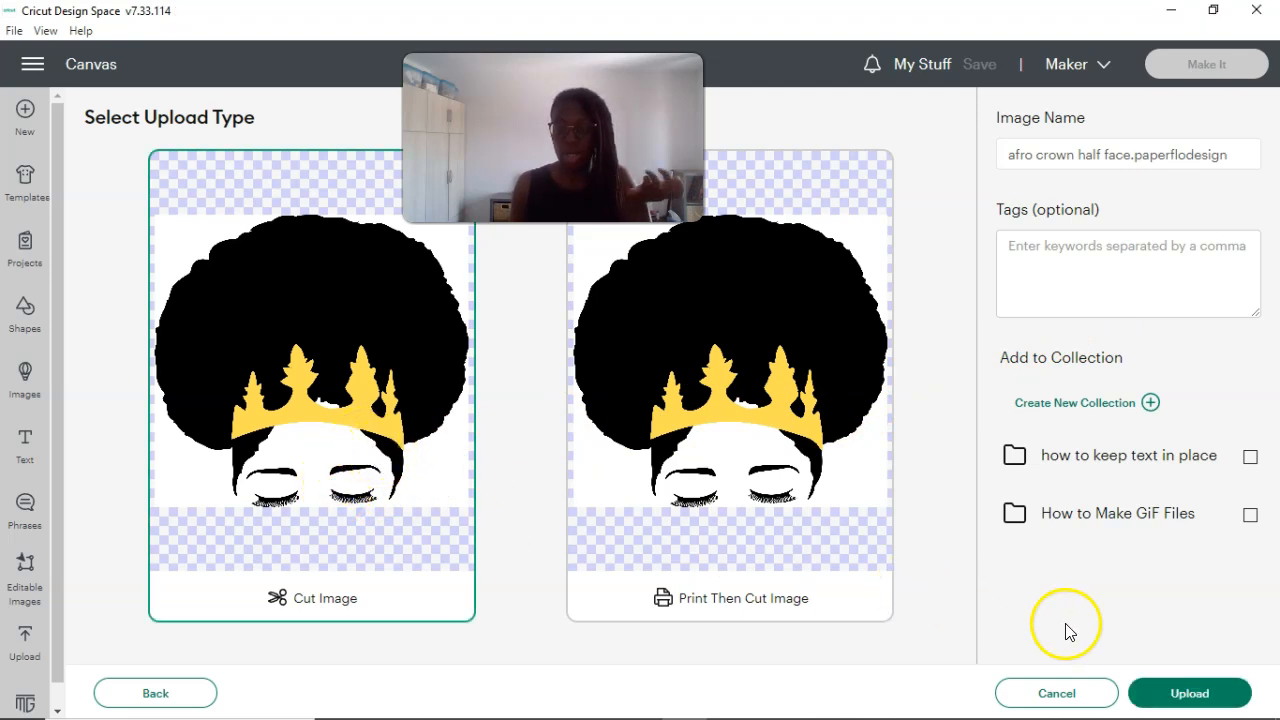
{"action": "left_click", "coordinate": [1207, 697]}
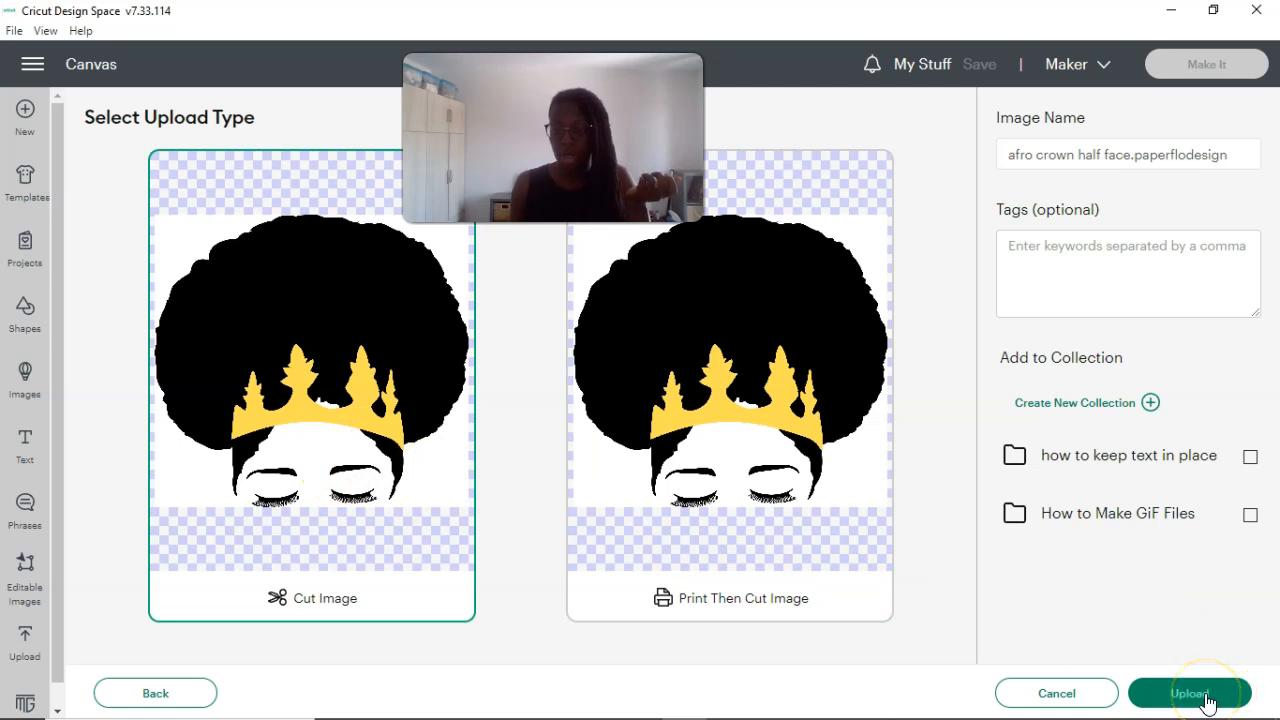
{"action": "left_click", "coordinate": [1198, 685]}
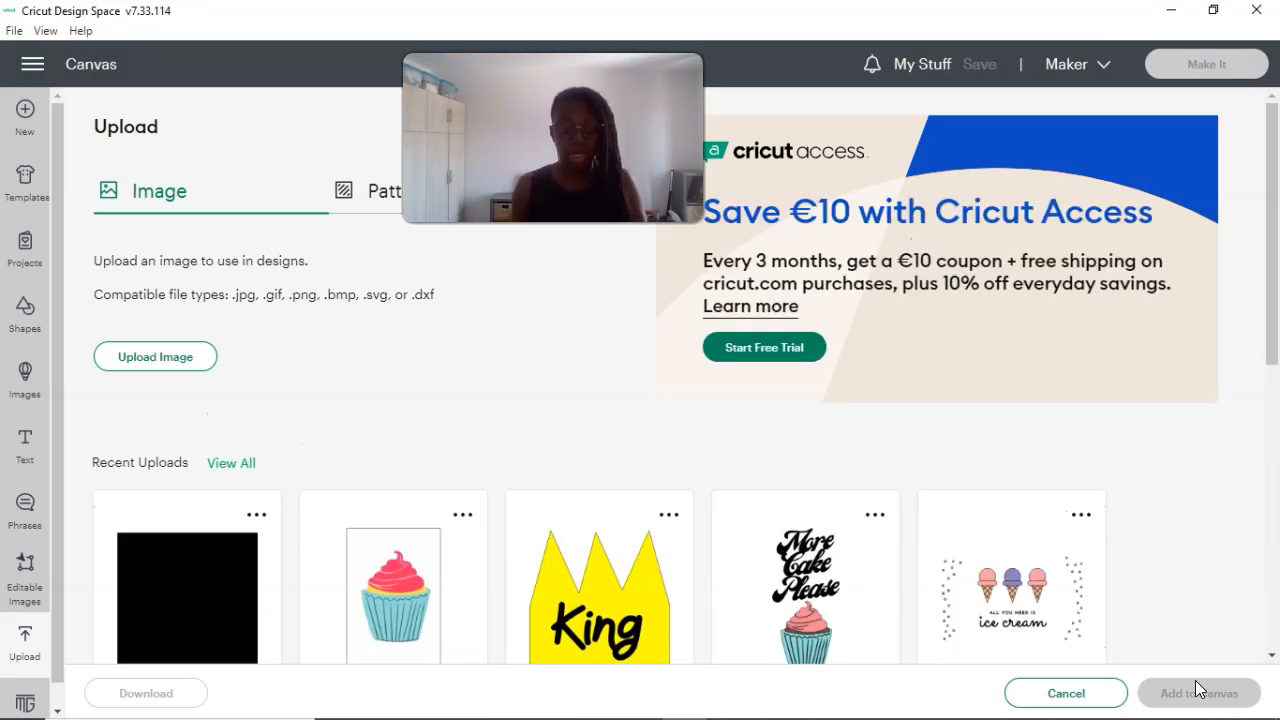
{"action": "left_click", "coordinate": [1199, 690]}
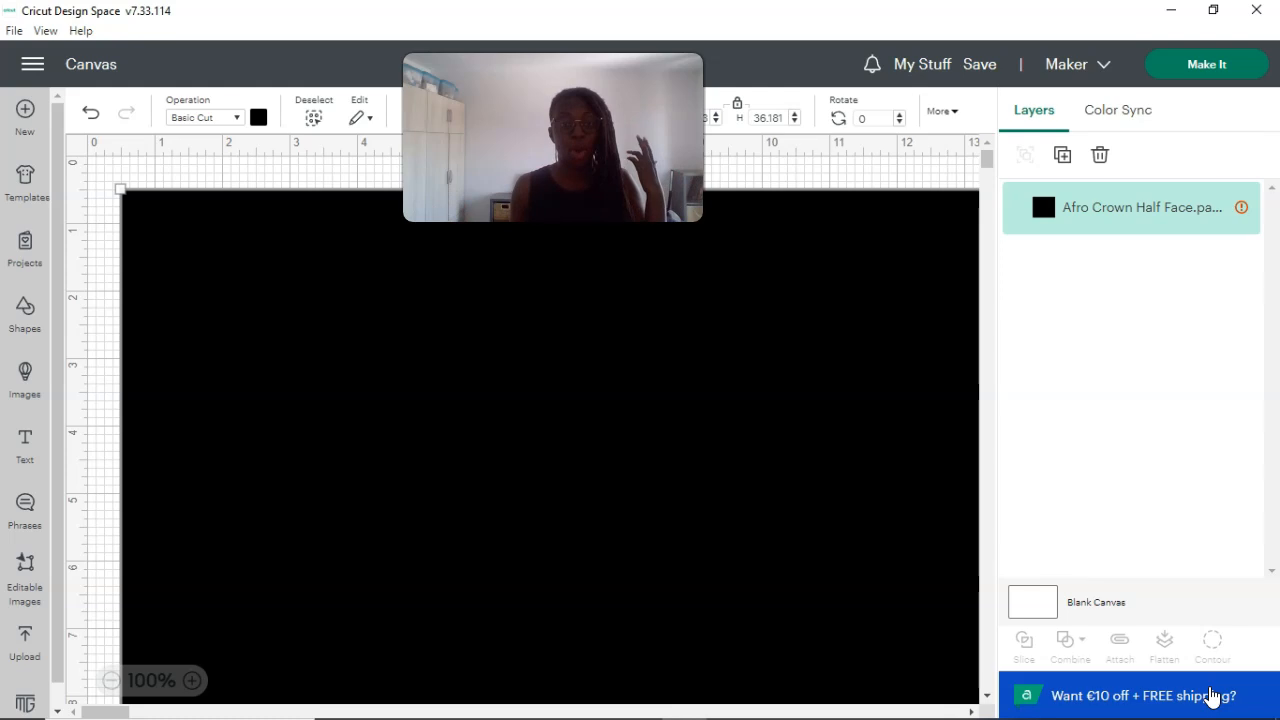
Start a new image upload in the blank project with the JPG file "afro crown half face.paperflodesign"
{"action": "mouse_move", "coordinate": [1159, 327]}
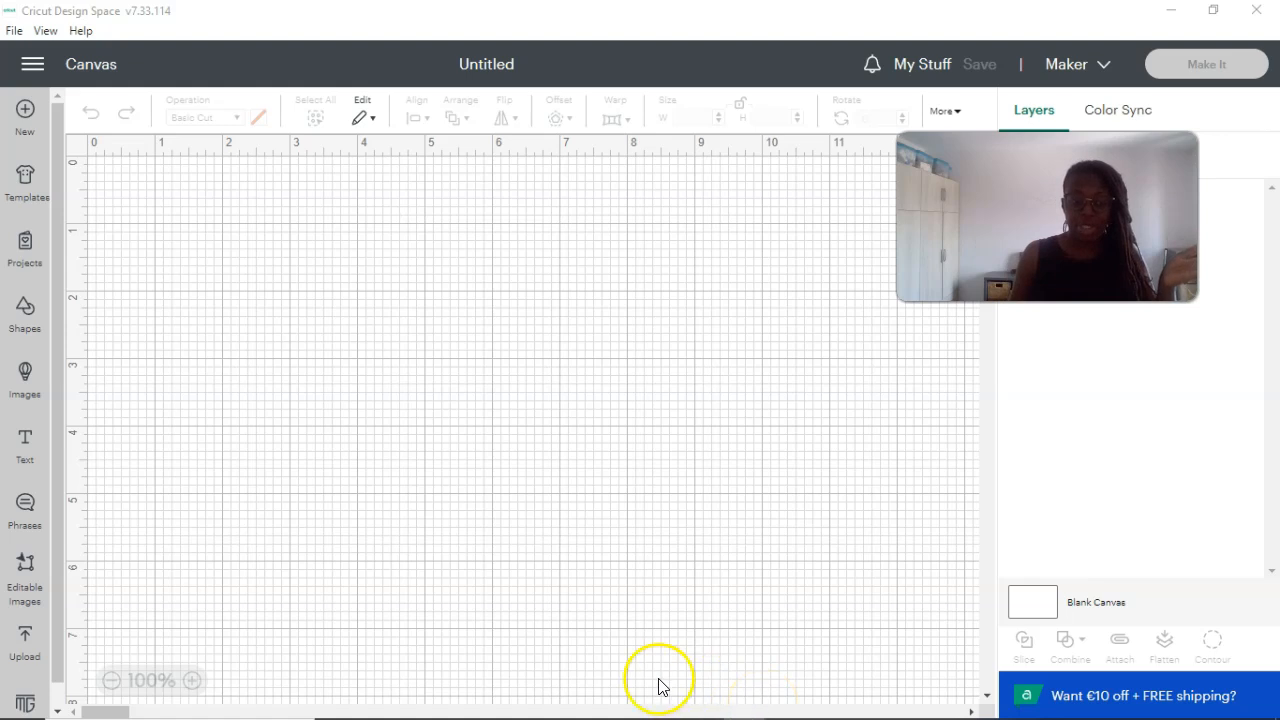
{"action": "left_click", "coordinate": [30, 656]}
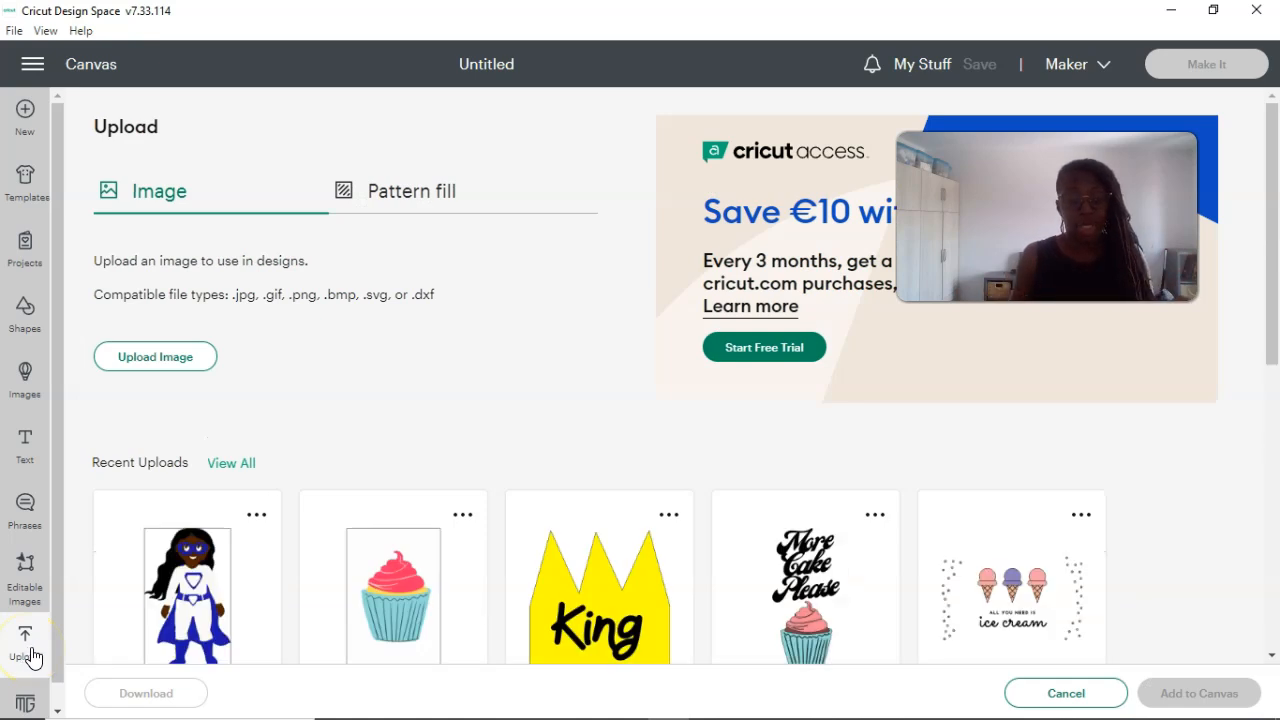
{"action": "left_click", "coordinate": [161, 363]}
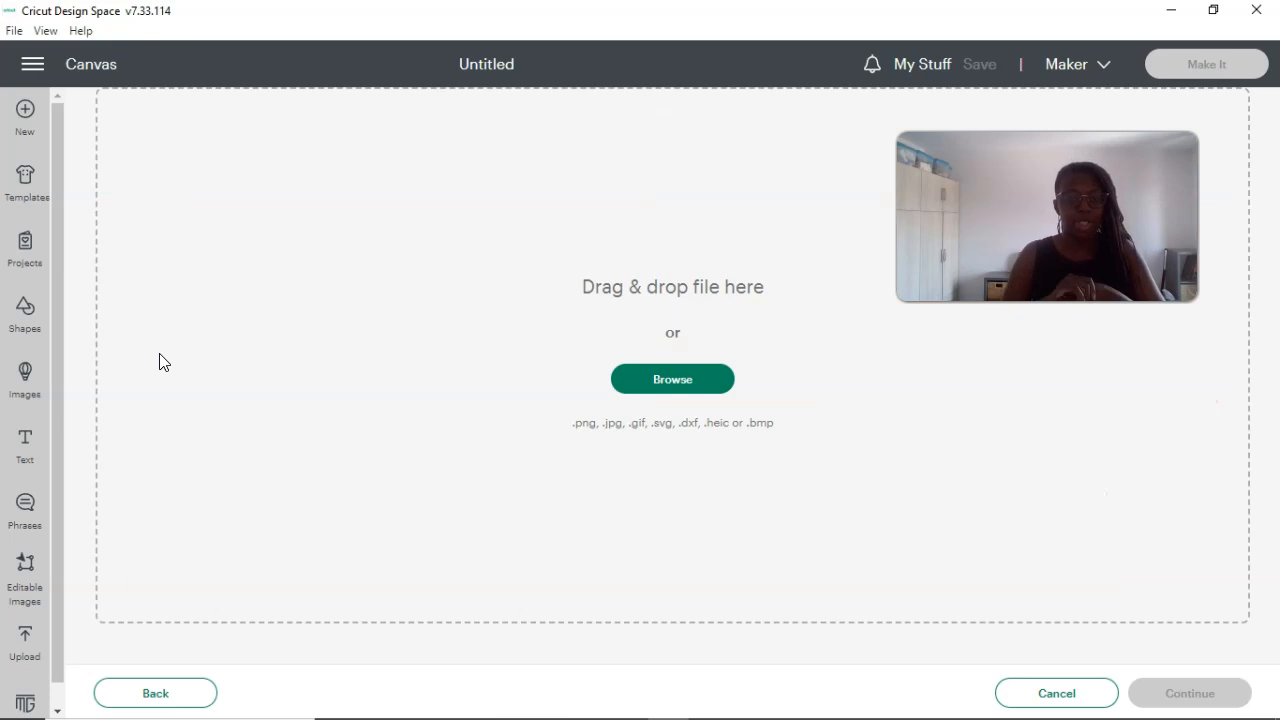
{"action": "left_click", "coordinate": [403, 700]}
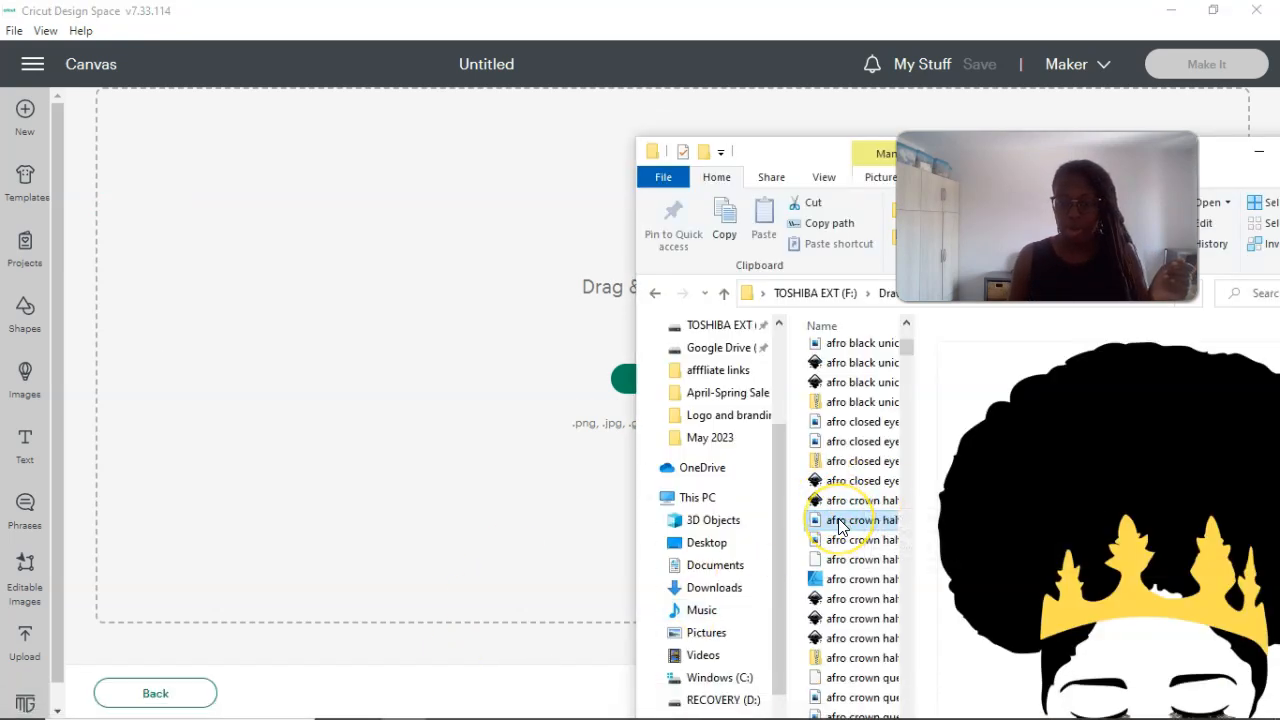
{"action": "left_click_drag", "start_coordinate": [840, 527], "coordinate": [387, 352]}
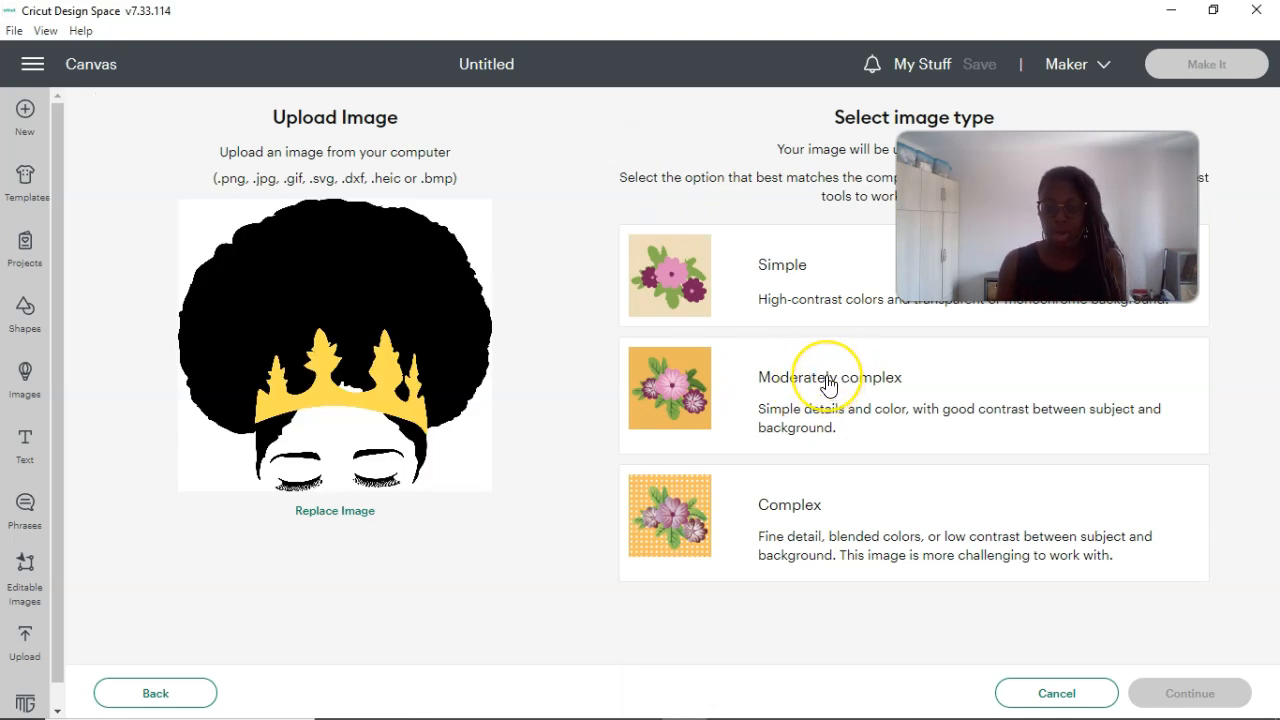
Set the image type to Moderately complex and apply the picture without removing its background
{"action": "left_click", "coordinate": [953, 399]}
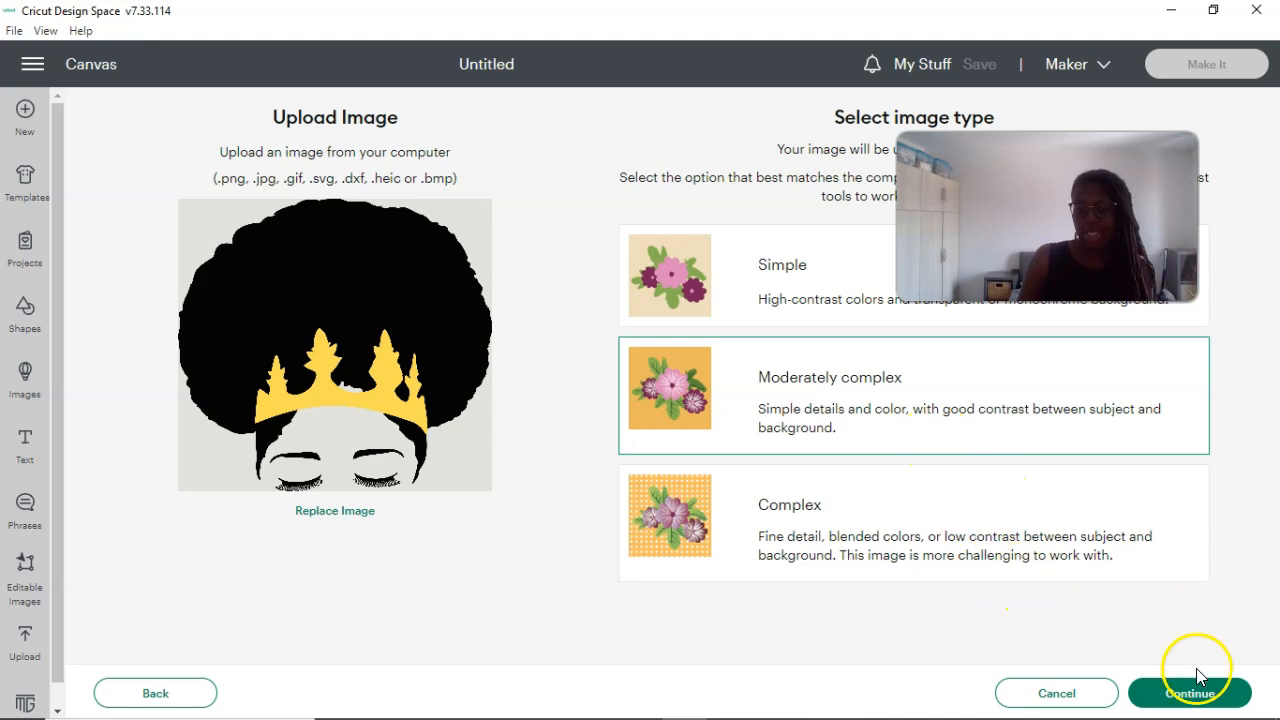
{"action": "left_click", "coordinate": [1196, 699]}
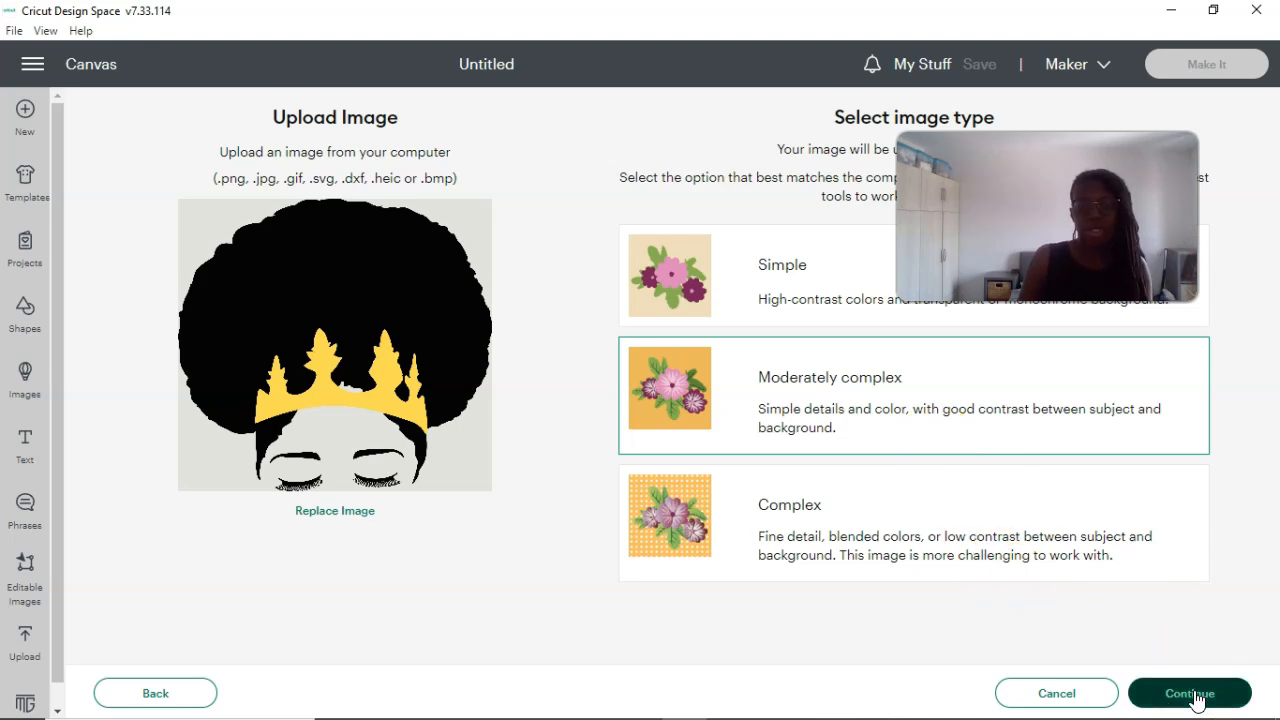
{"action": "left_click", "coordinate": [768, 594]}
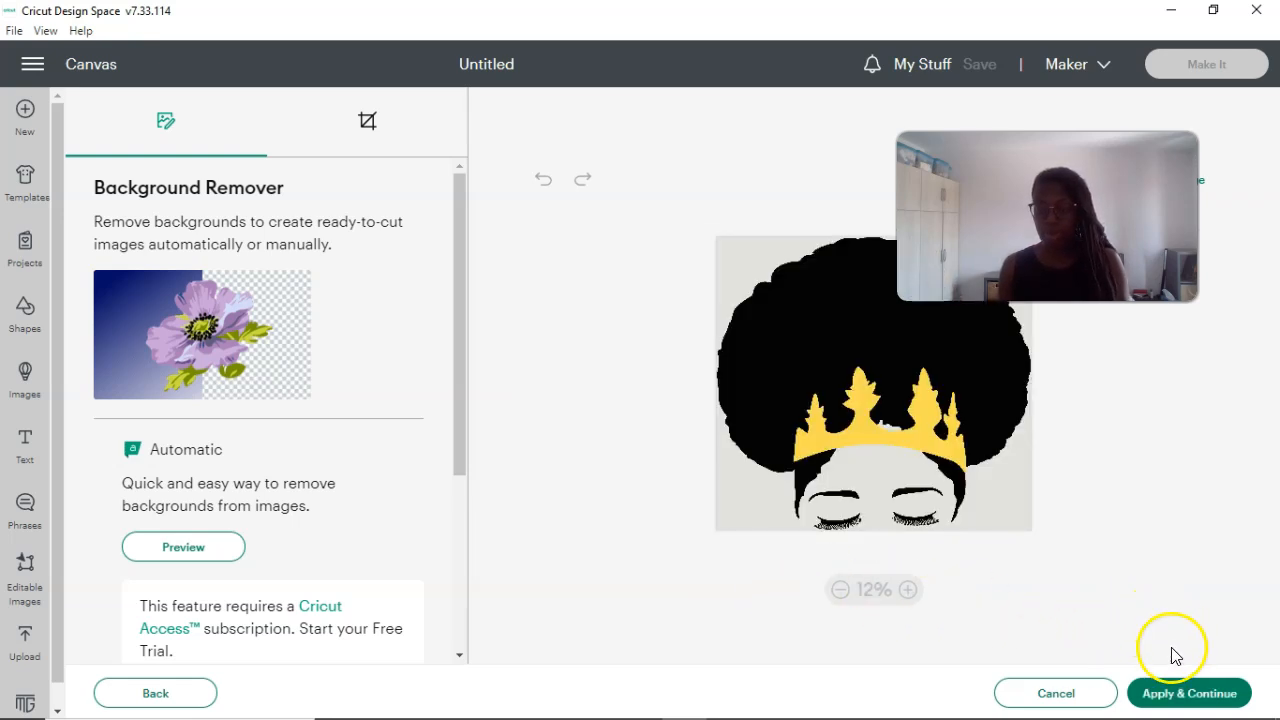
{"action": "left_click", "coordinate": [1203, 697]}
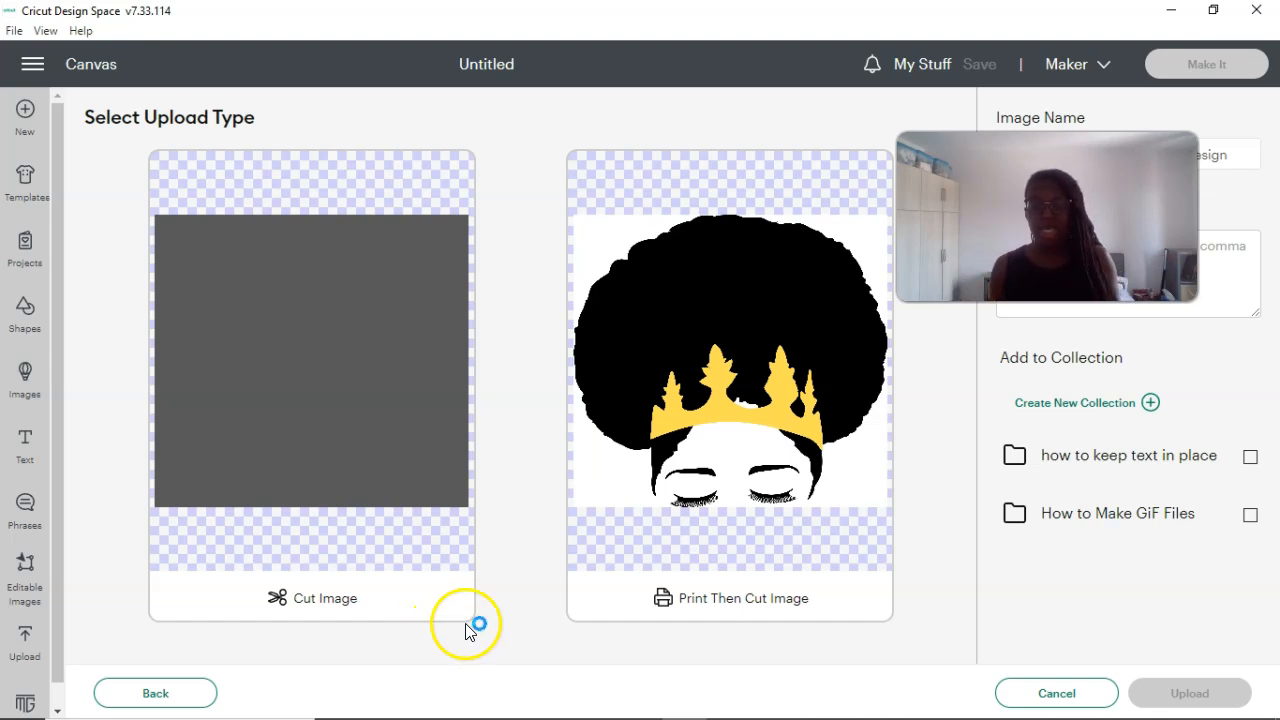
Upload the picture as a Print Then Cut Image and add it from the recent uploads to the canvas
{"action": "left_click", "coordinate": [738, 368]}
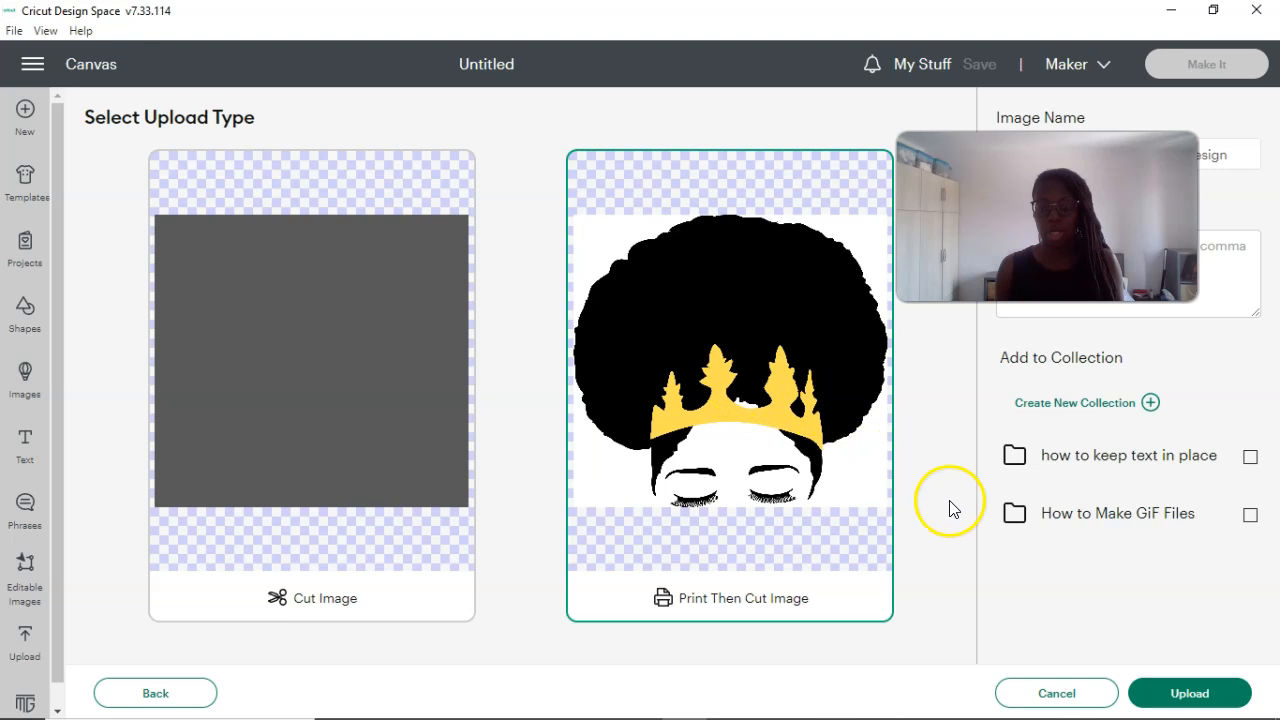
{"action": "left_click", "coordinate": [1205, 693]}
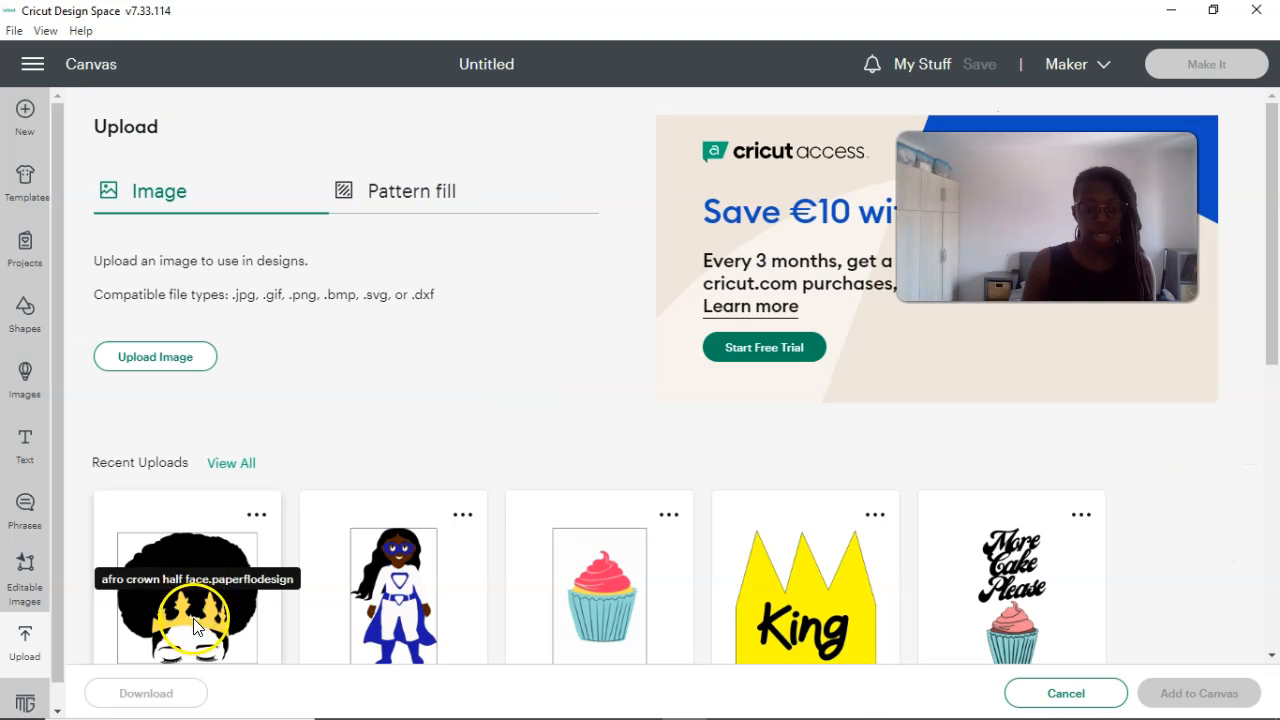
{"action": "left_click", "coordinate": [197, 600]}
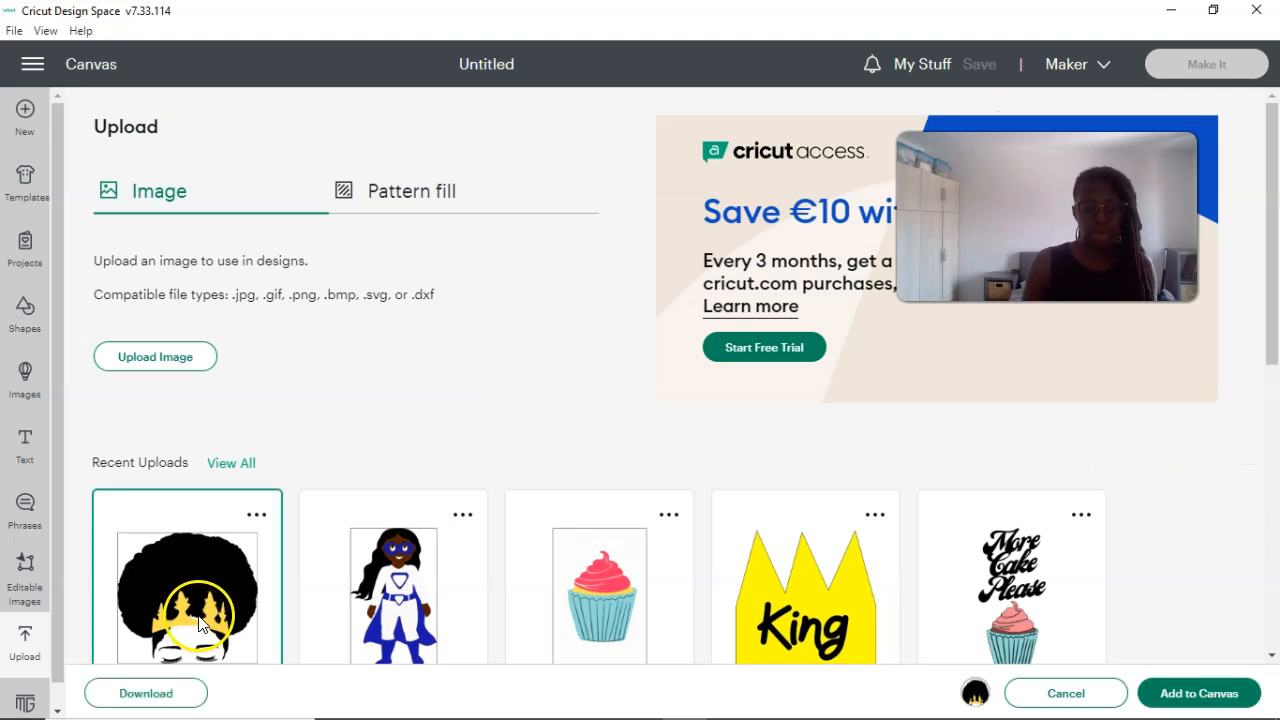
{"action": "left_click", "coordinate": [1176, 696]}
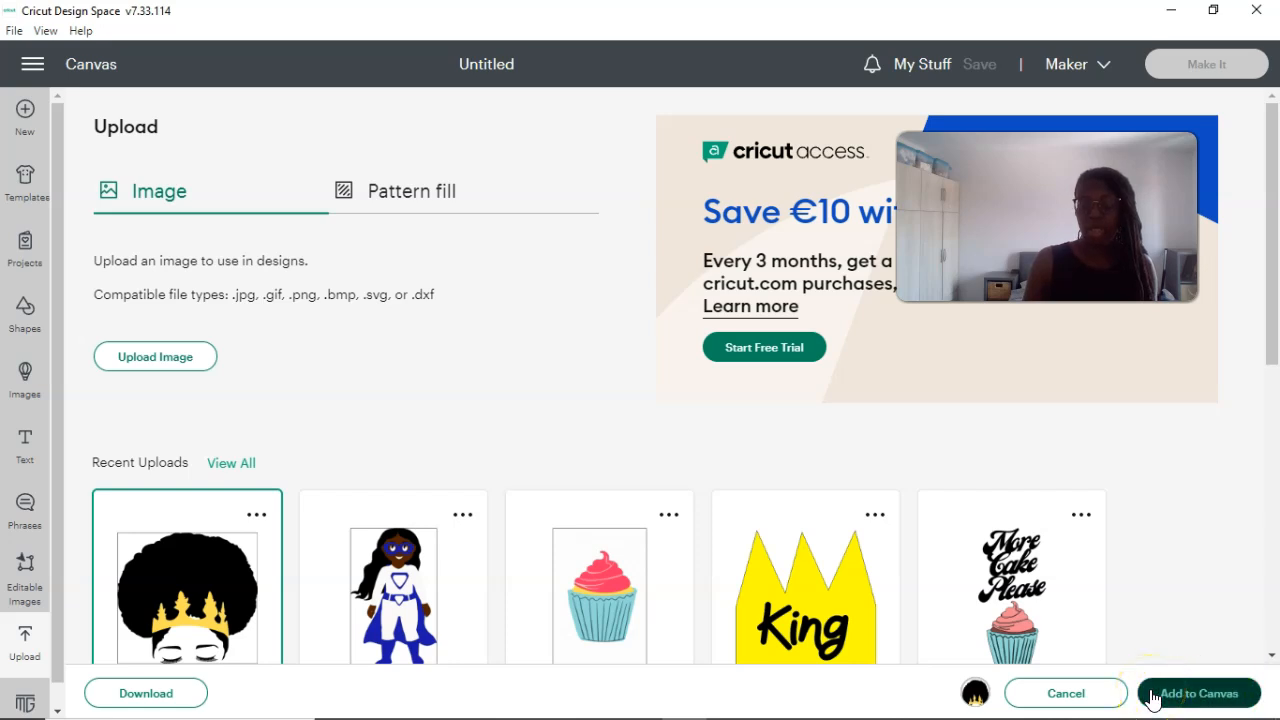
{"action": "left_click", "coordinate": [1152, 696]}
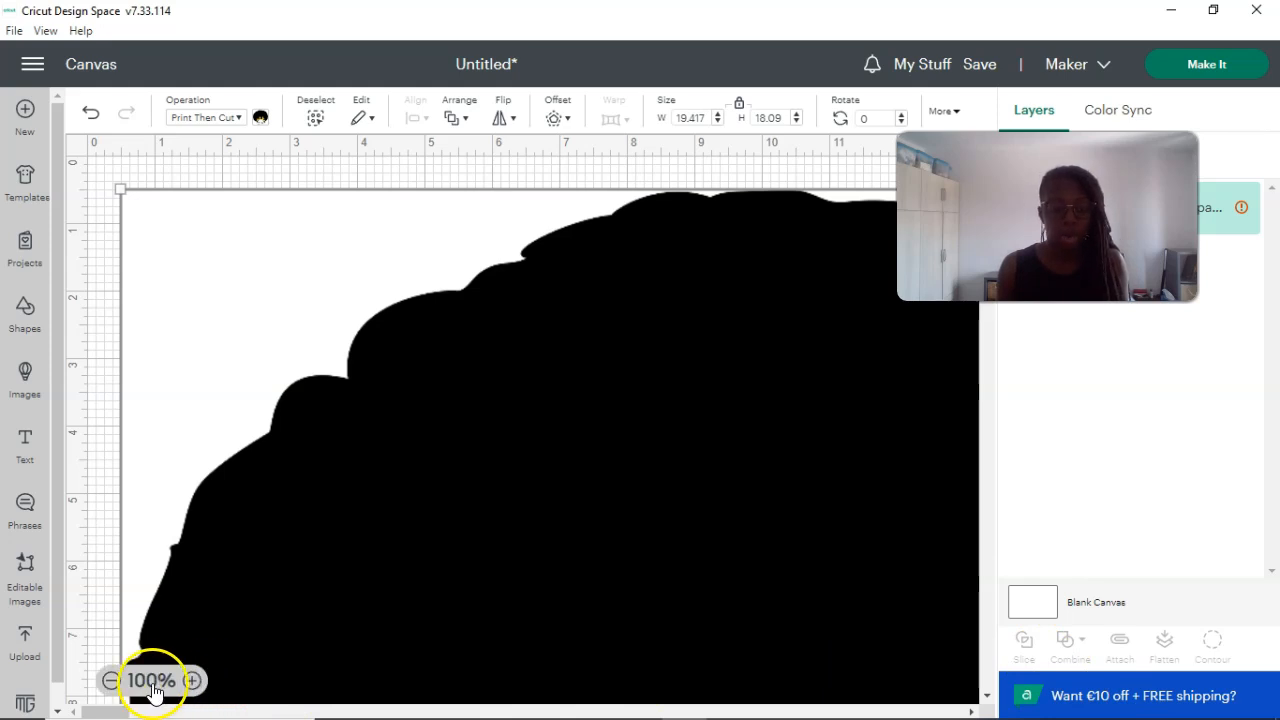
Move the afro crown image so its upper-left corner sits at about 14 in across and 7 in down on the canvas
{"action": "left_click", "coordinate": [111, 681]}
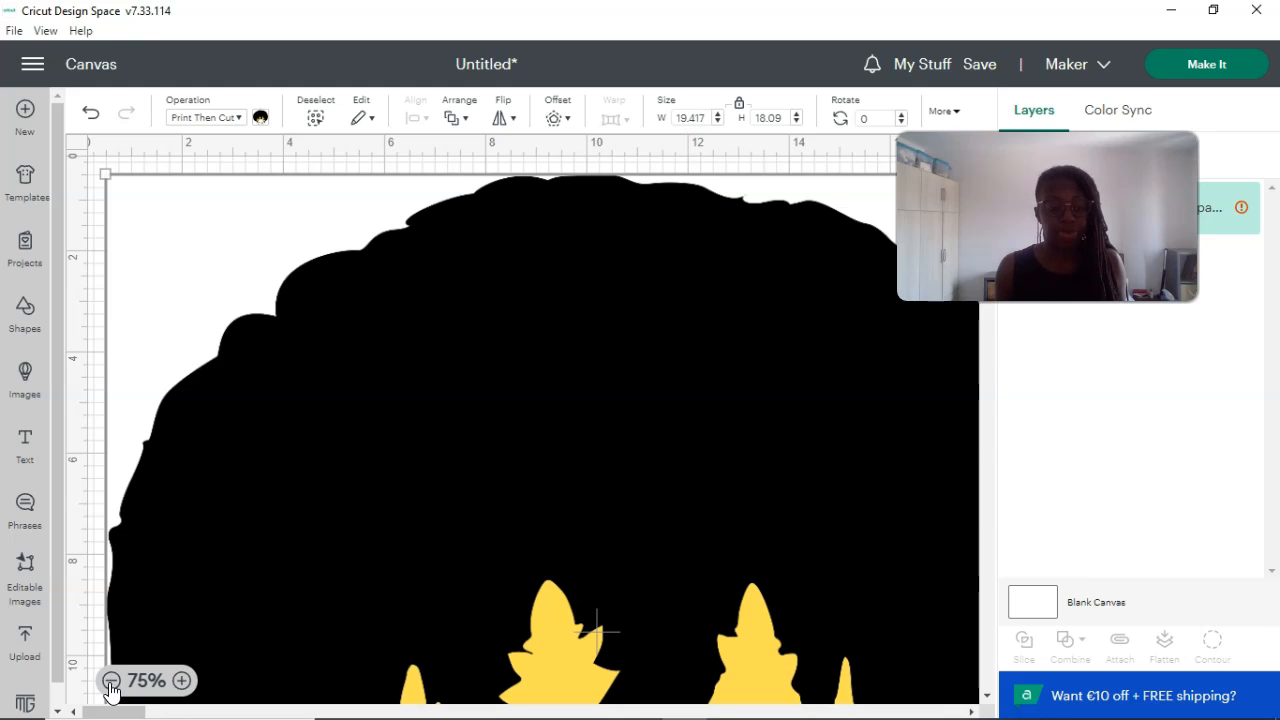
{"action": "left_click", "coordinate": [111, 687]}
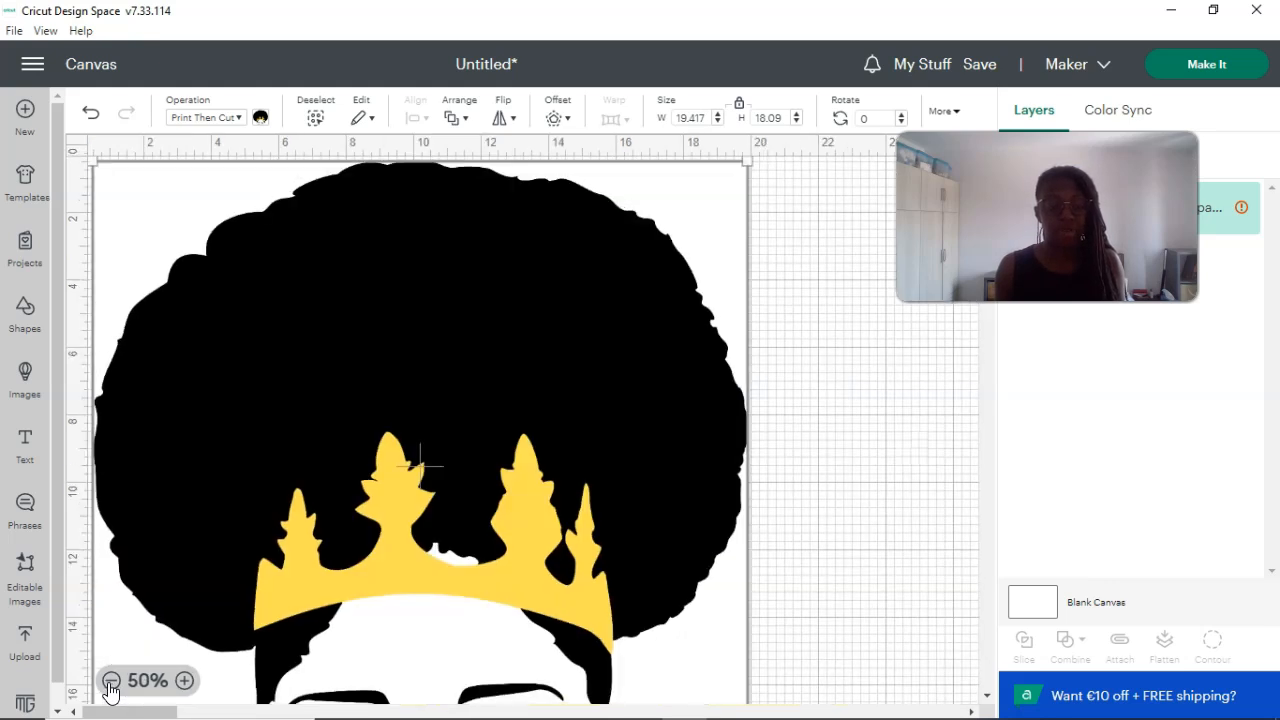
{"action": "left_click", "coordinate": [111, 681]}
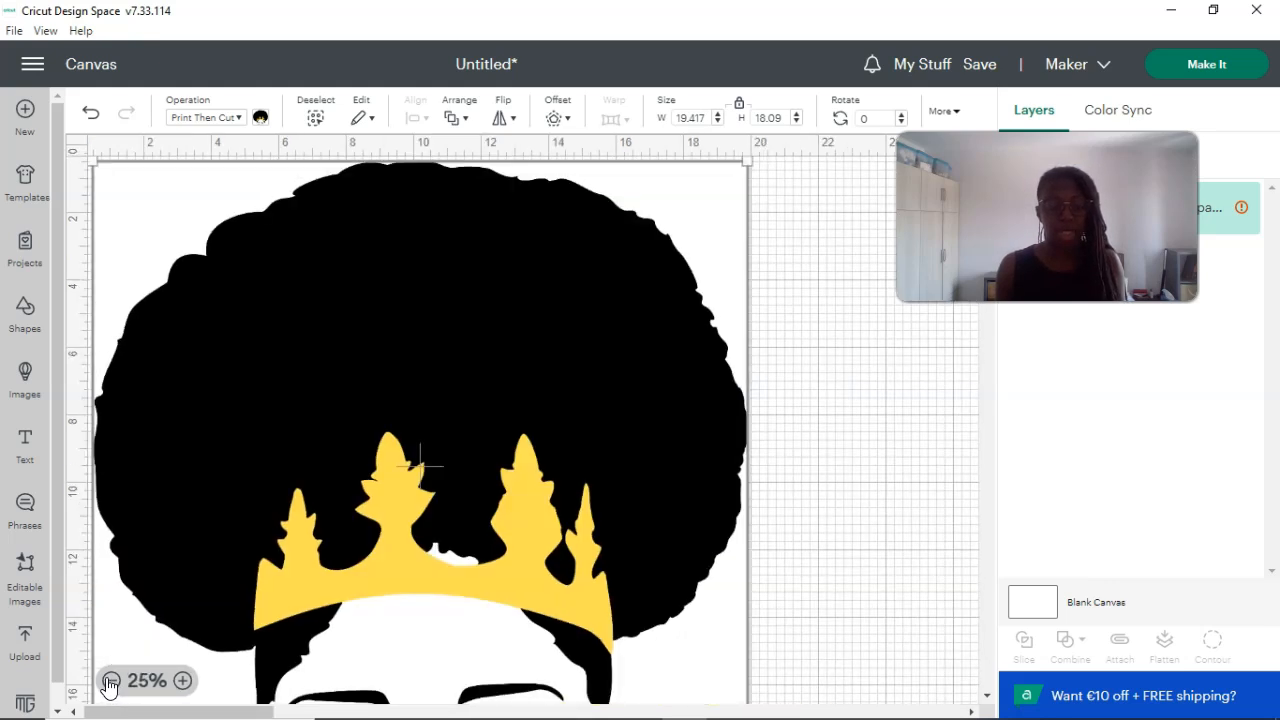
{"action": "left_click_drag", "start_coordinate": [305, 380], "coordinate": [524, 505]}
{"action": "left_click", "coordinate": [709, 486]}
{"action": "left_click", "coordinate": [600, 466]}
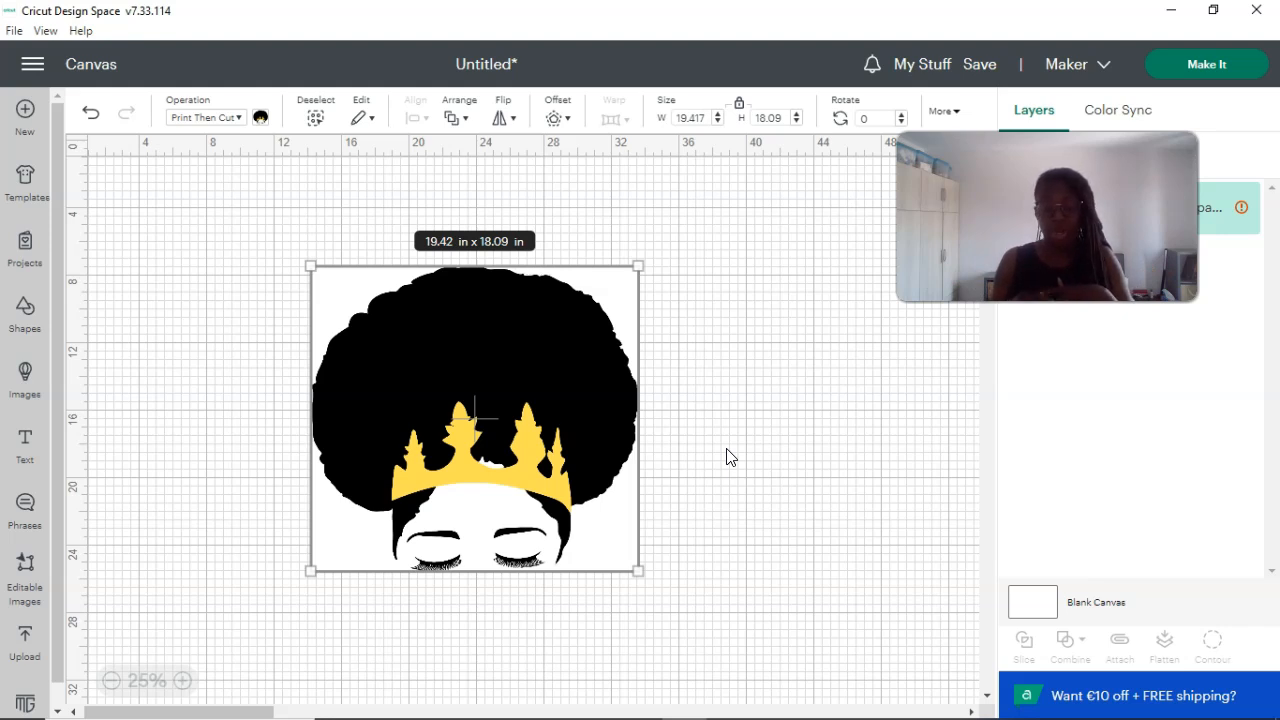
Enlarge the afro crown image proportionally to about 26.25 x 24.46 in
{"action": "left_click_drag", "start_coordinate": [316, 570], "coordinate": [198, 642]}
{"action": "left_click", "coordinate": [805, 428]}
{"action": "left_click_drag", "start_coordinate": [538, 475], "coordinate": [595, 457]}
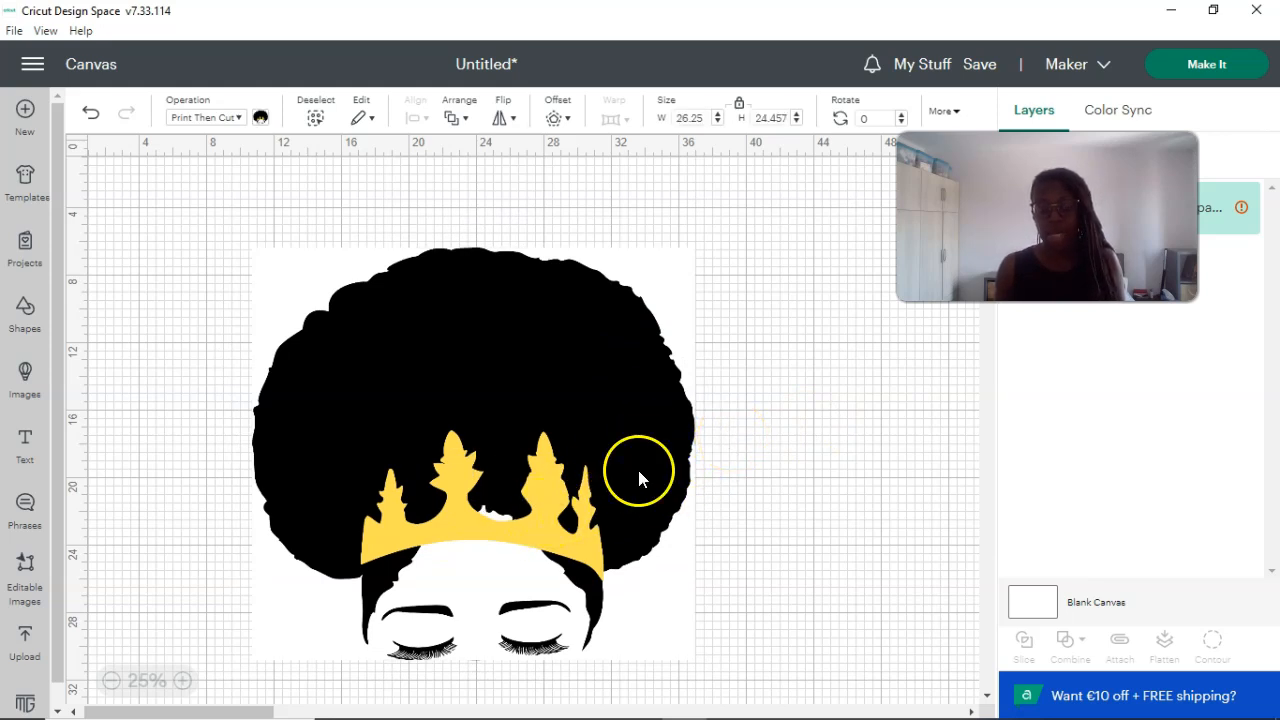
{"action": "left_click", "coordinate": [473, 452]}
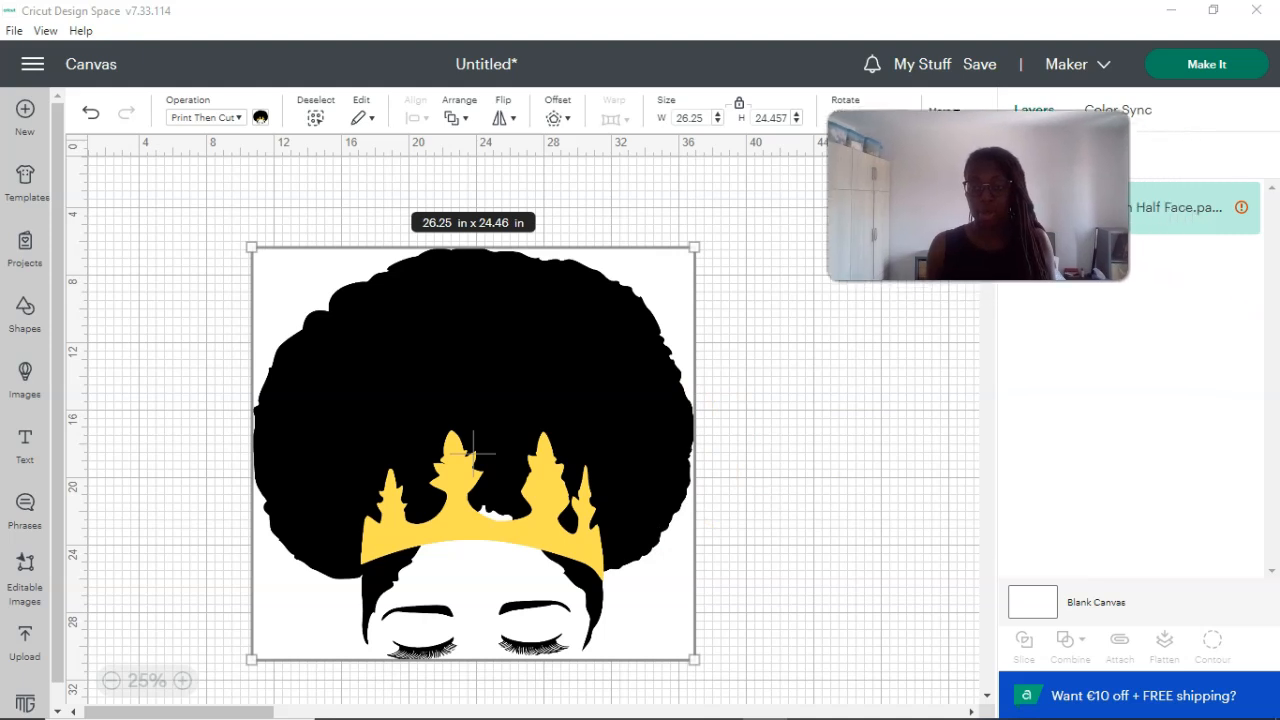
Auto-resize the oversized image to fit 8.5 x 11 in Letter paper and move it to about 9 in across and 6 in down
{"action": "left_click", "coordinate": [1145, 210]}
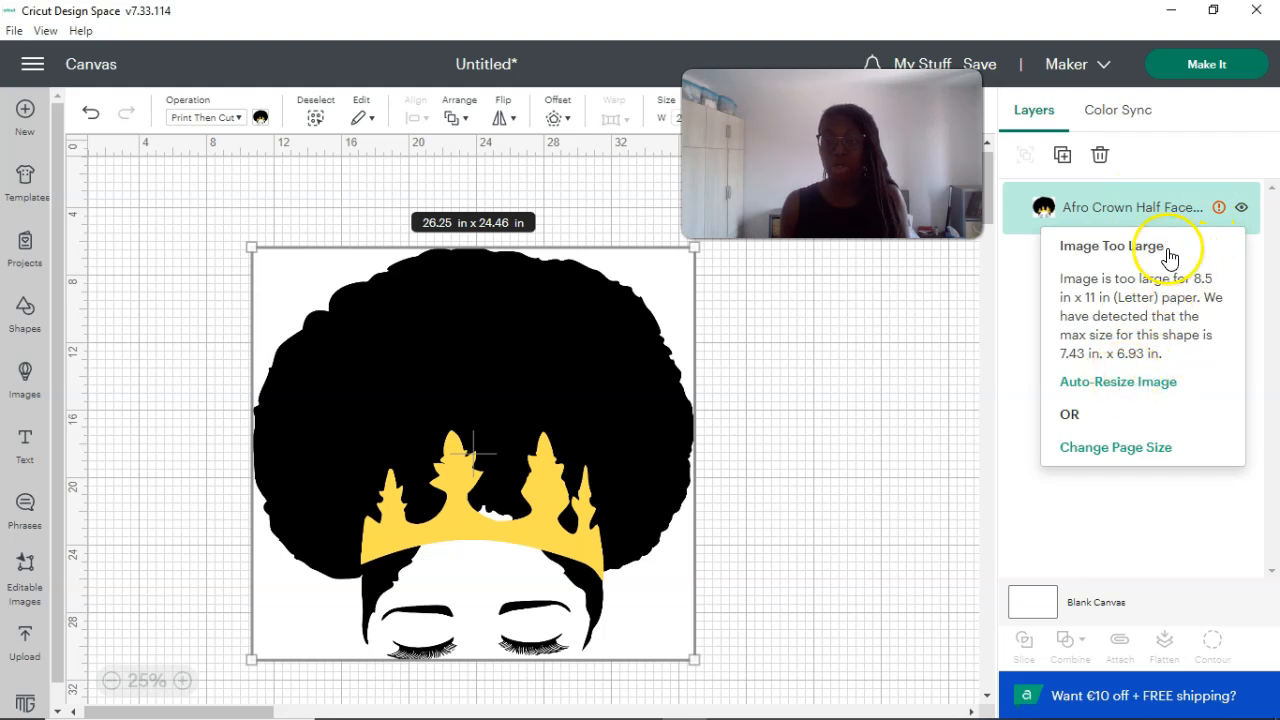
{"action": "left_click", "coordinate": [1107, 384]}
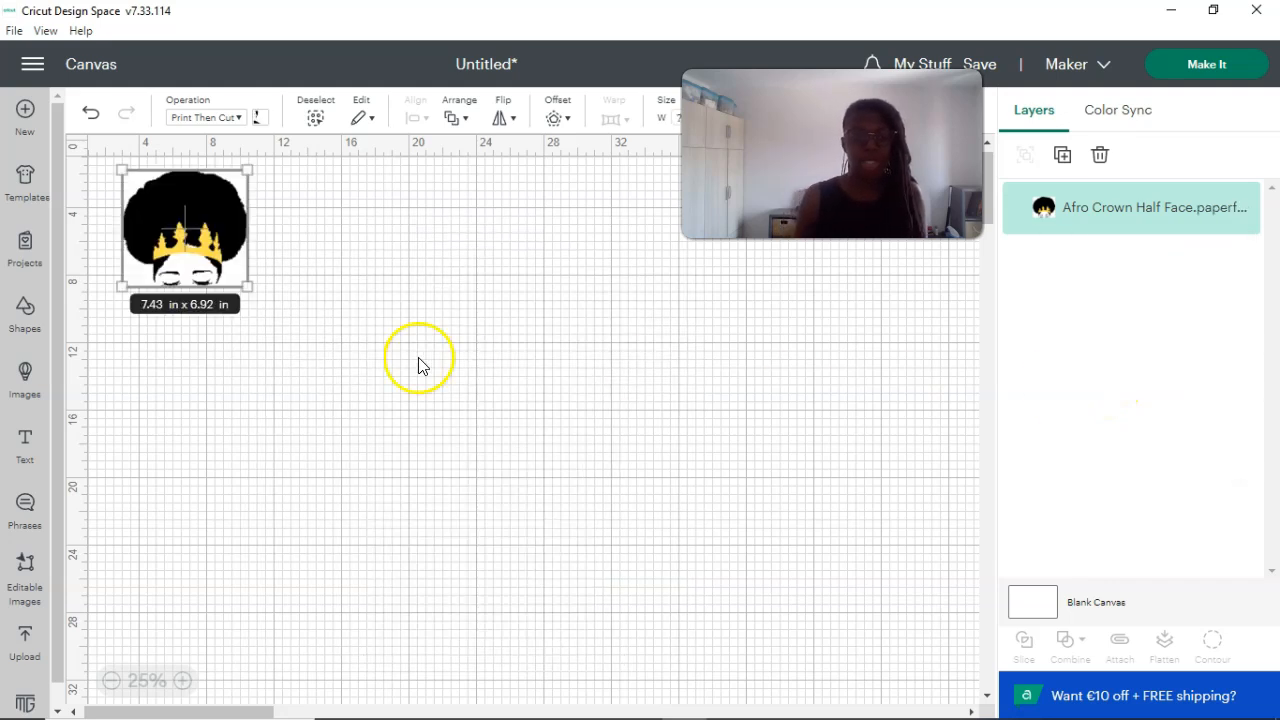
{"action": "left_click", "coordinate": [335, 250]}
{"action": "left_click_drag", "start_coordinate": [163, 259], "coordinate": [286, 334]}
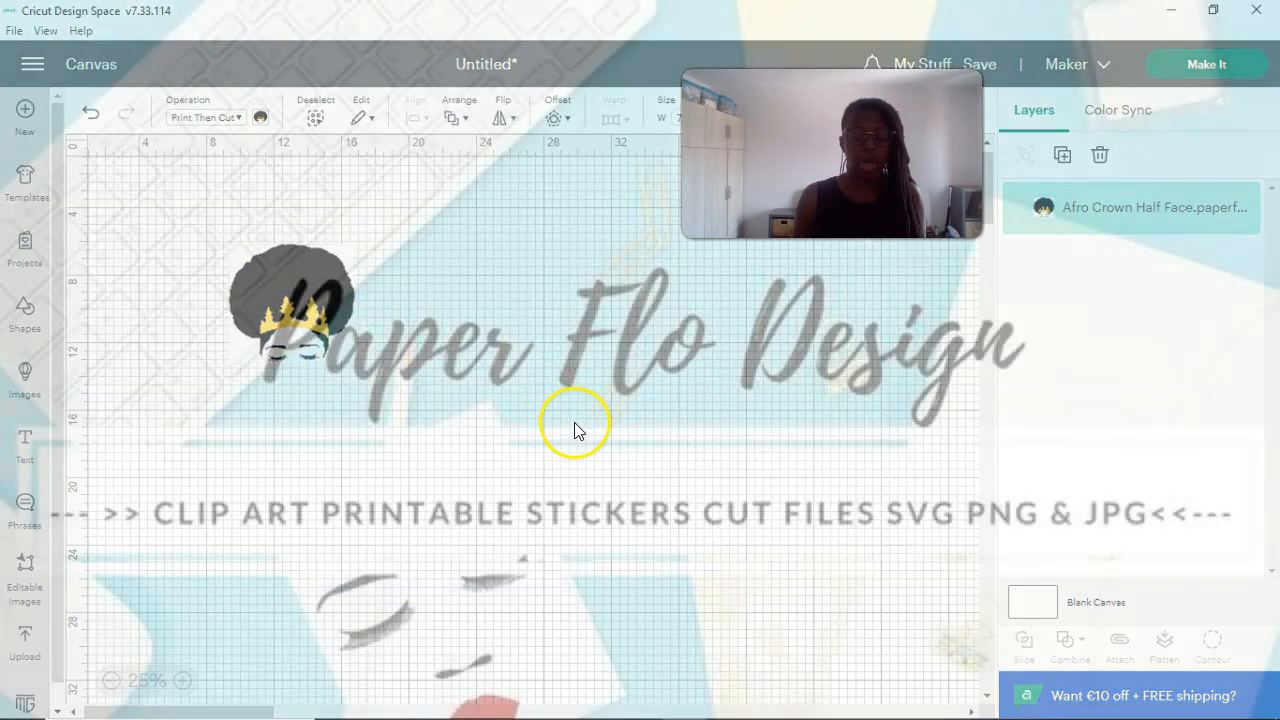